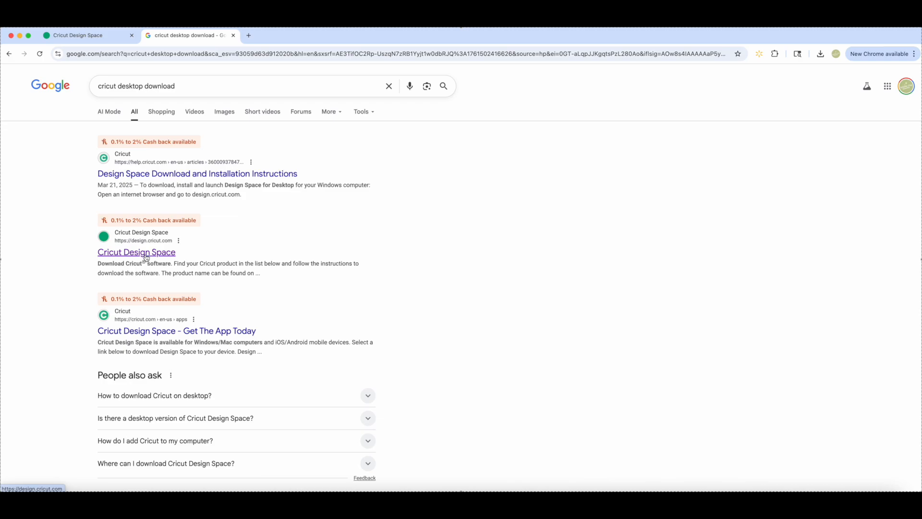
Open the Cricut Design Space download site, choose Cricut Explore 4, agree to the terms and download Design Space for Mac.
click(147, 256)
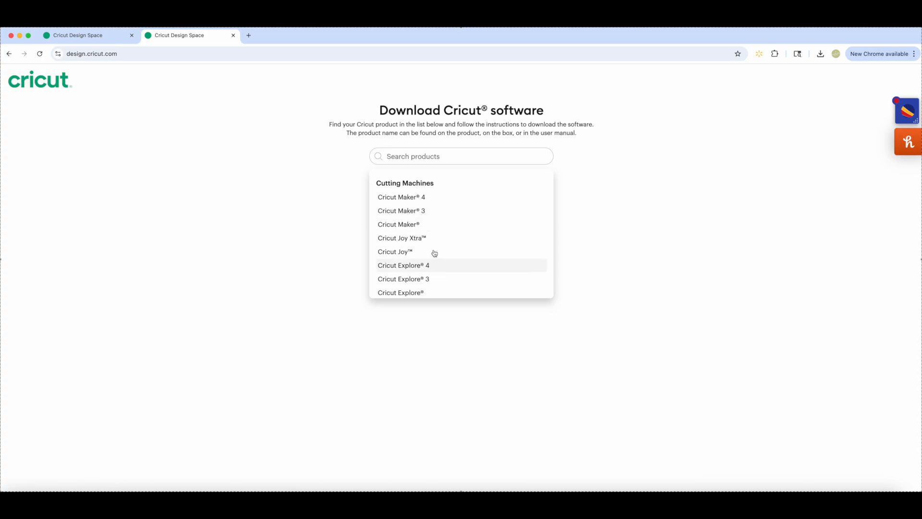
click(429, 267)
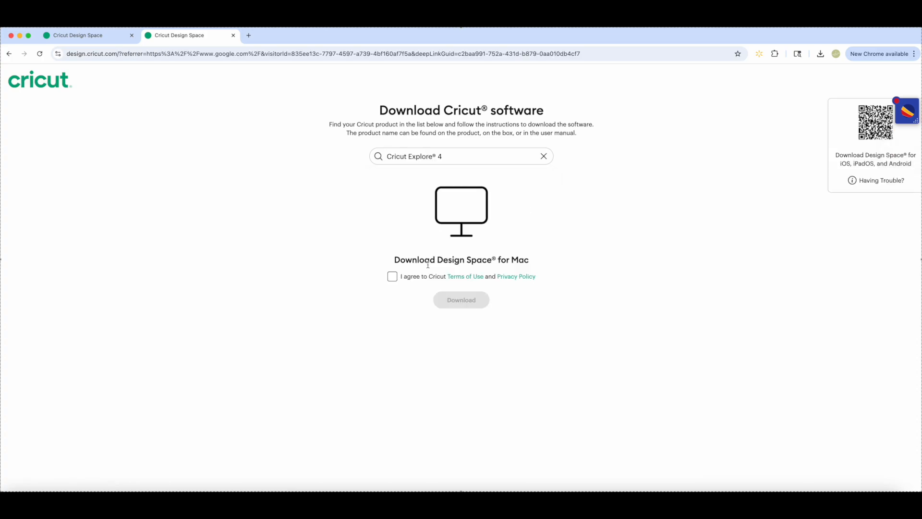
click(393, 277)
click(461, 300)
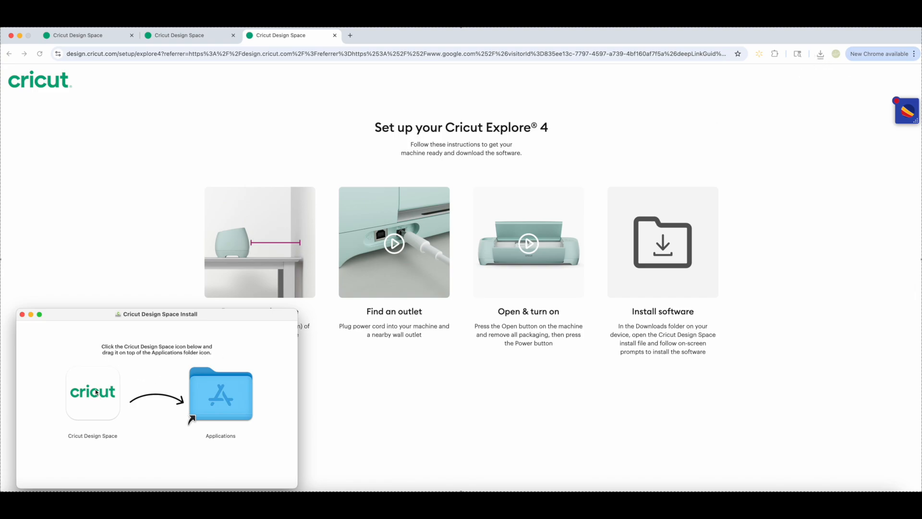
Try to install Cricut Design Space into the Applications folder, stop the replacement of the existing copy, and close the folder.
drag(122, 315, 138, 235)
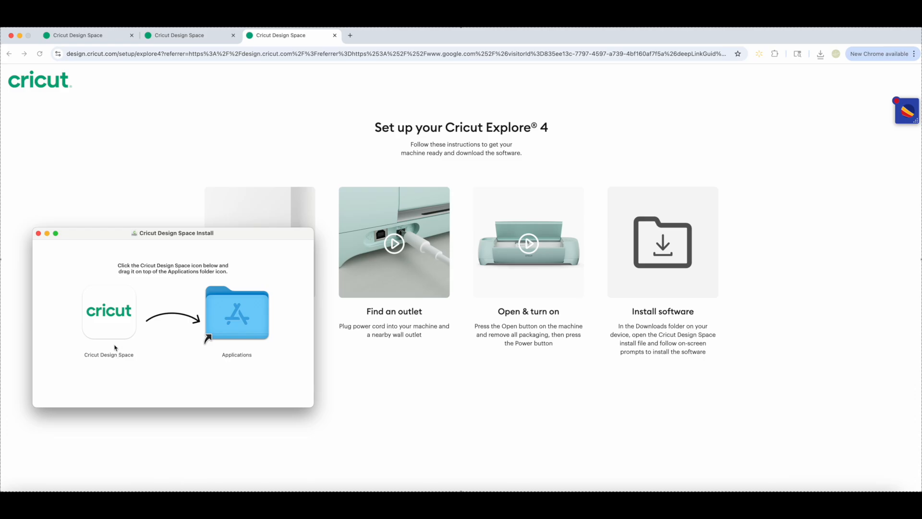
drag(107, 330, 144, 320)
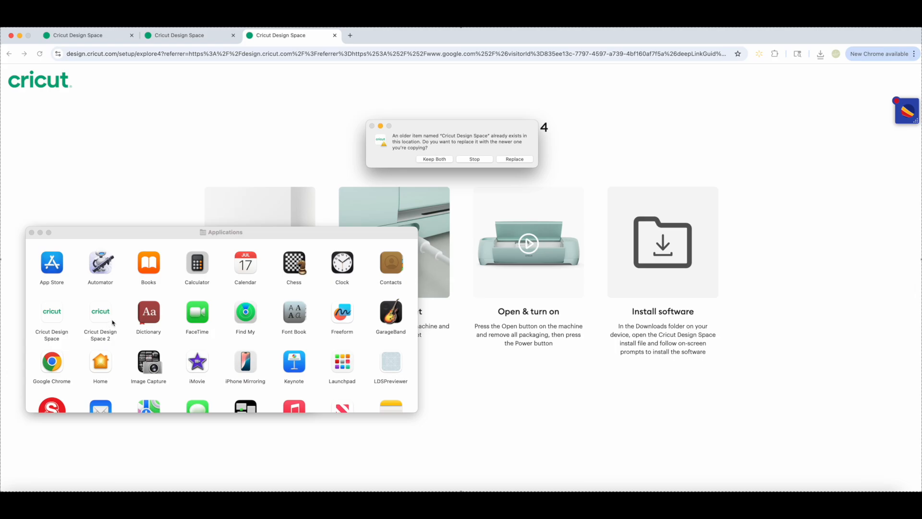
click(479, 160)
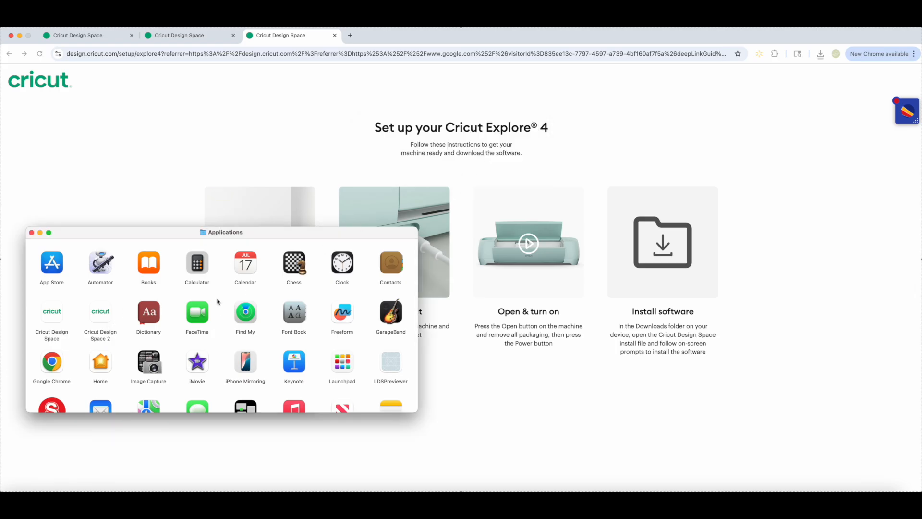
click(32, 233)
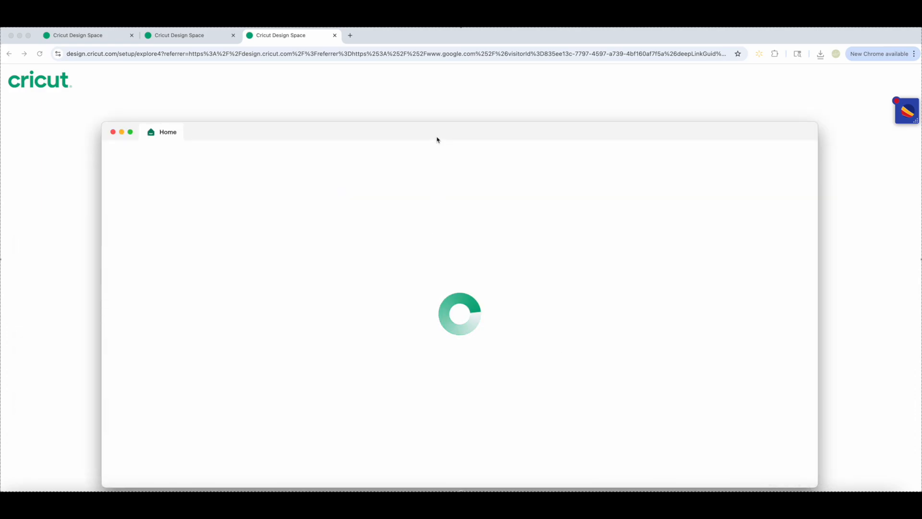
Reposition the Design Space window and open the signed-in user's online Cricut account page.
drag(428, 134, 424, 97)
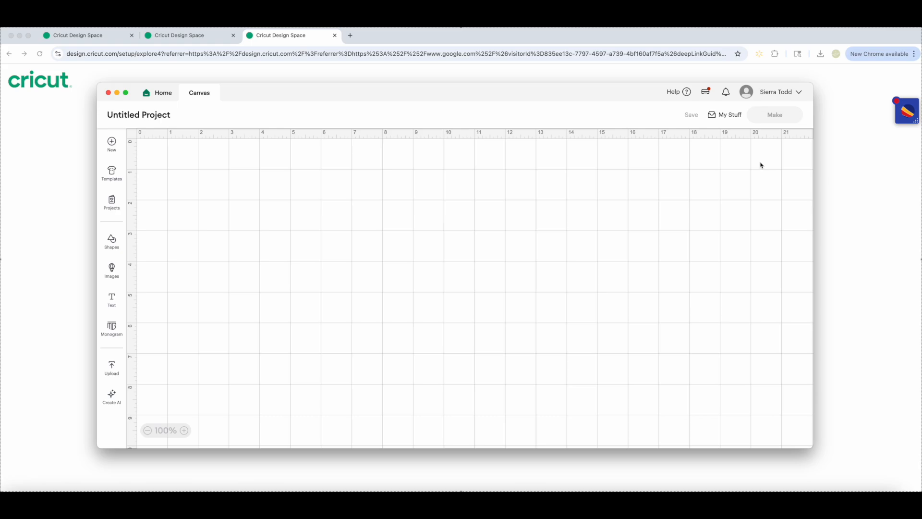
click(778, 96)
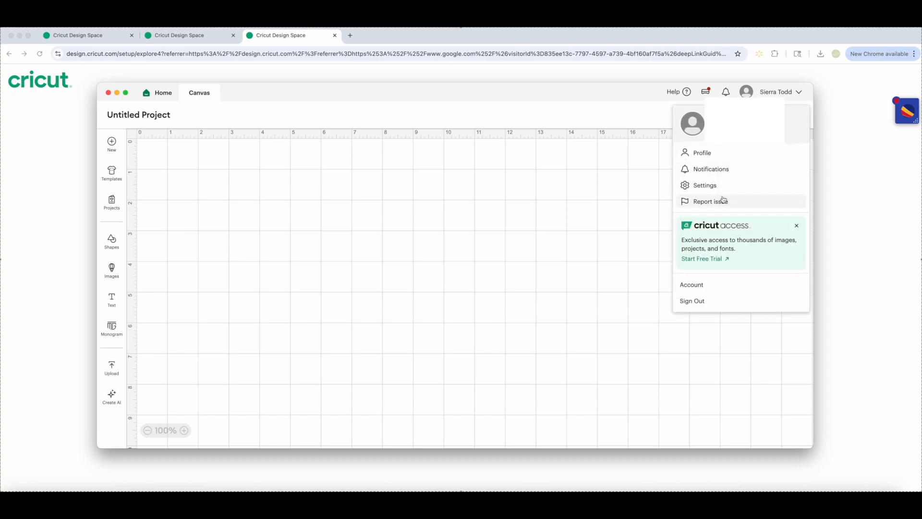
click(694, 286)
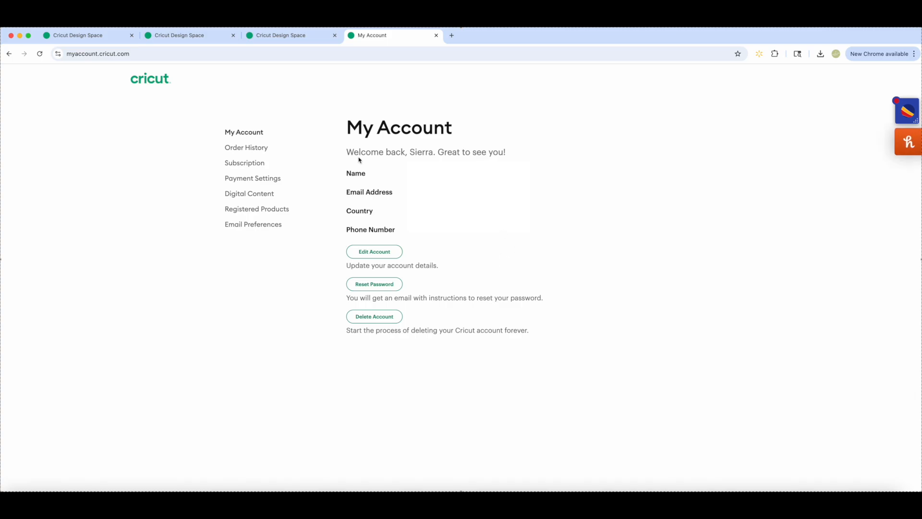
Review the account's order history, subscription, payment settings, digital content, registered products and email preferences.
click(239, 150)
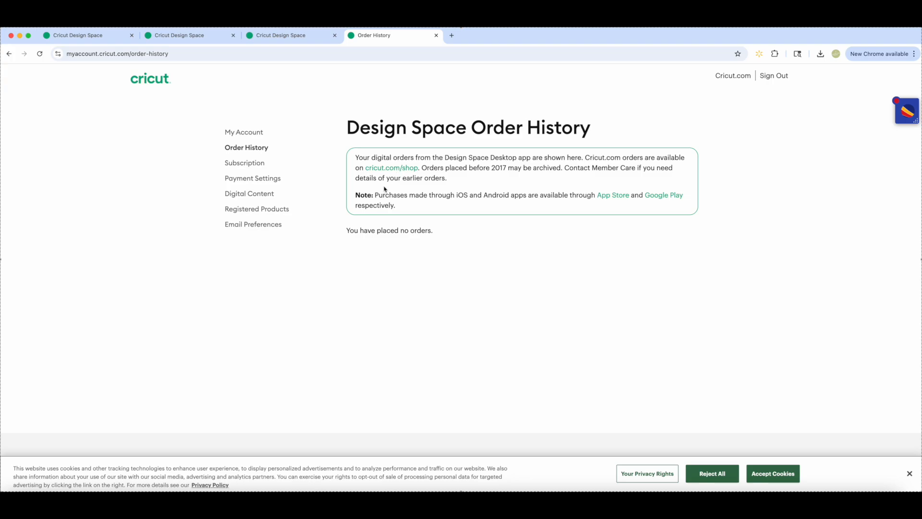
click(251, 163)
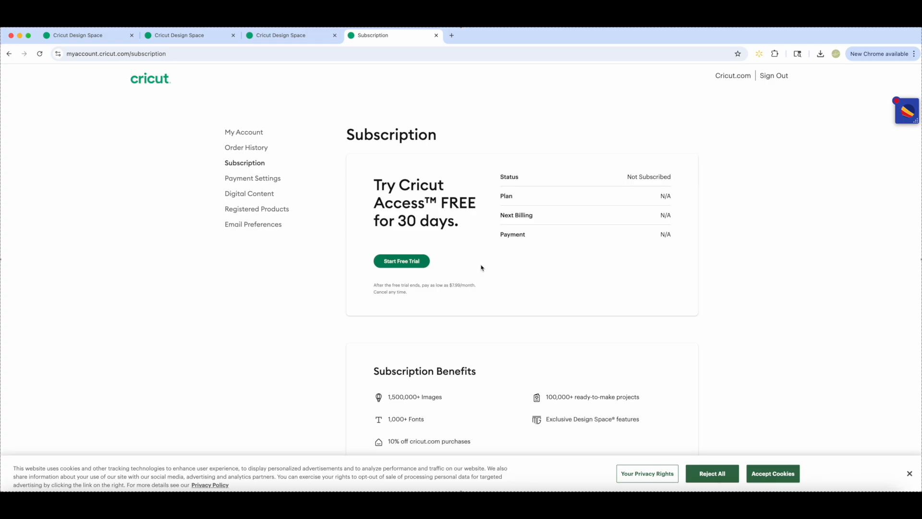
scroll(481, 268, down, 3)
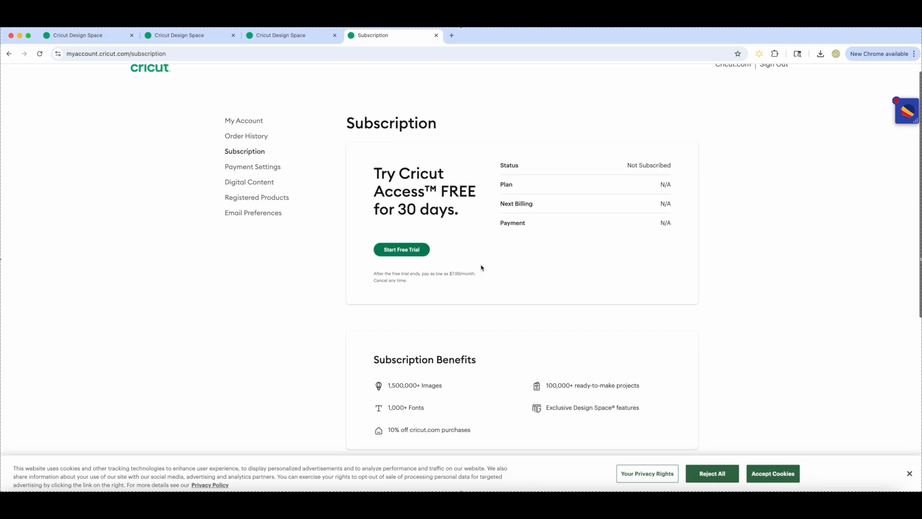
scroll(482, 267, up, 3)
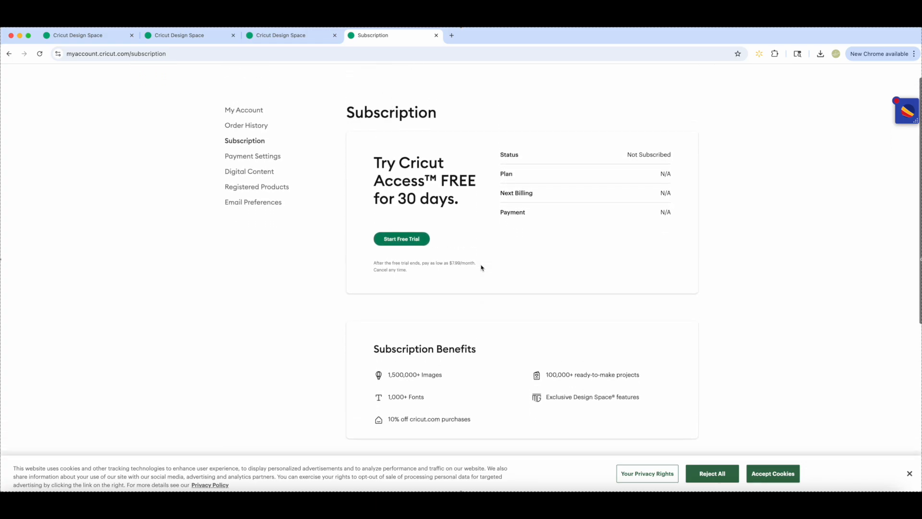
click(258, 185)
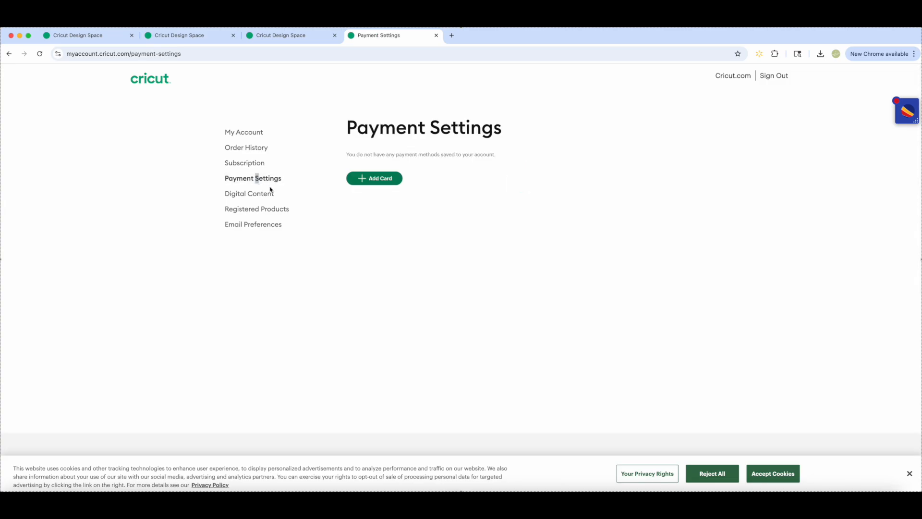
click(264, 202)
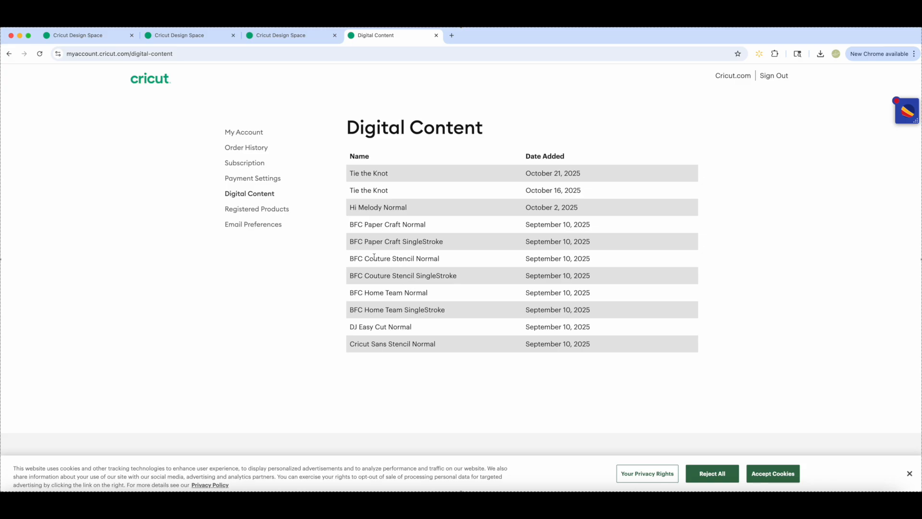
click(256, 211)
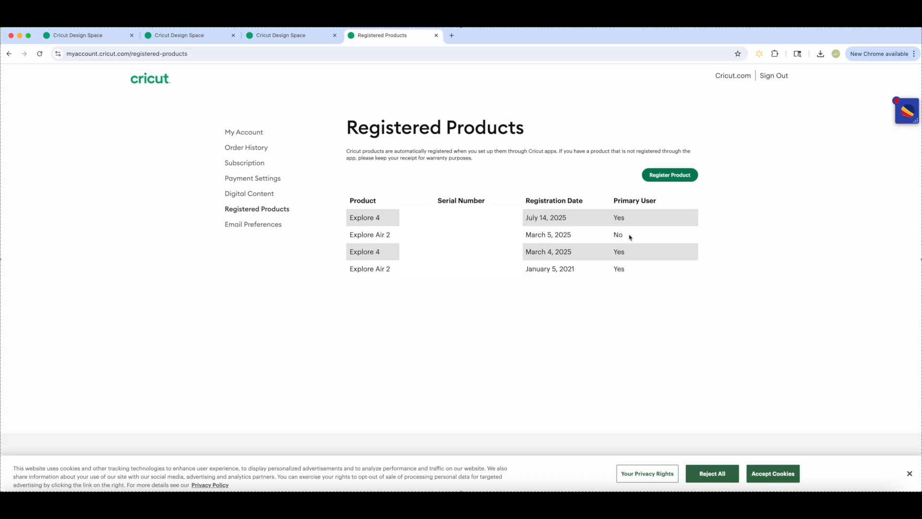
scroll(630, 237, down, 1)
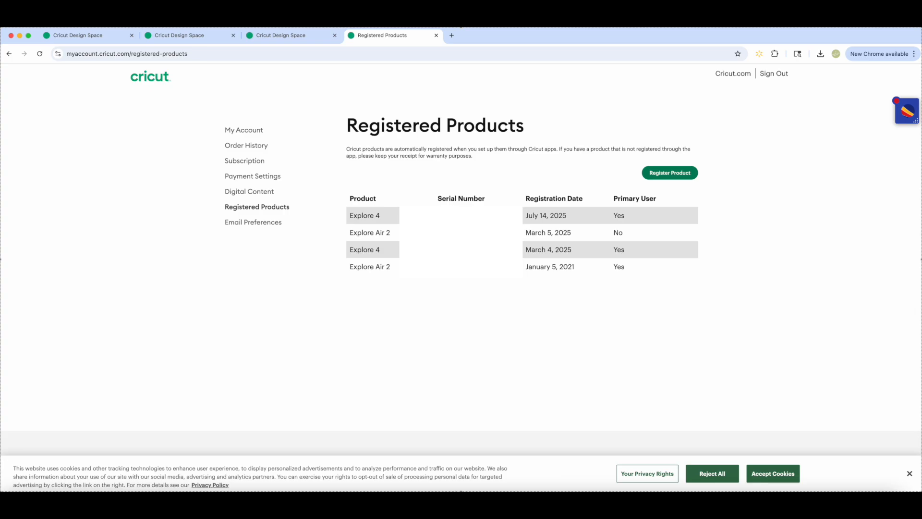
click(255, 224)
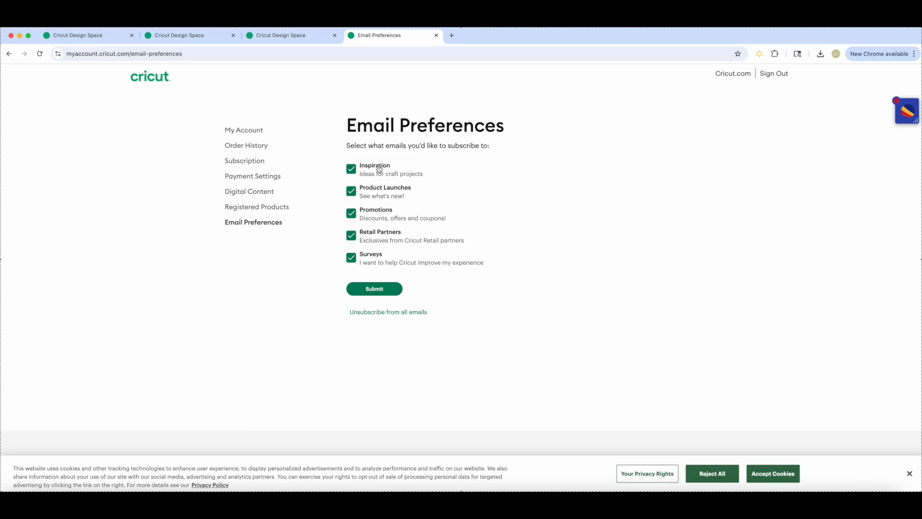
Switch back to Cricut Design Space and look through the list of notifications.
key(super+Tab)
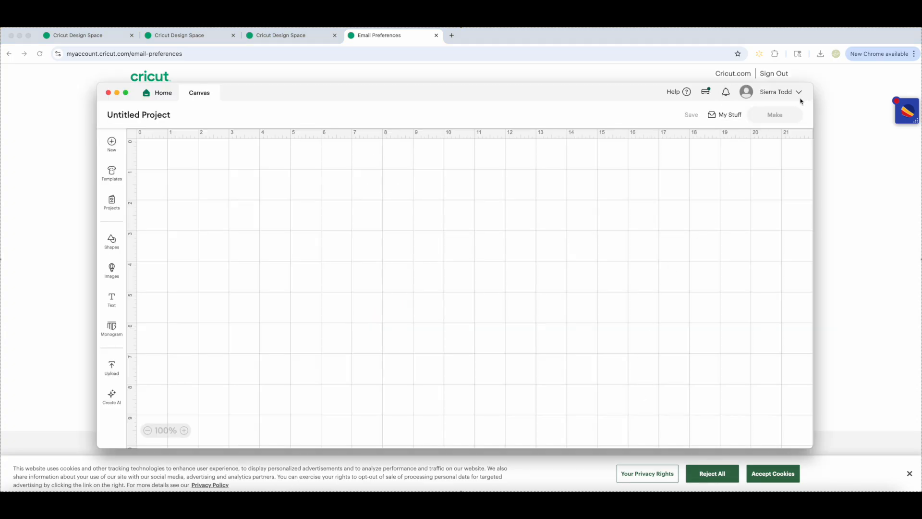
click(728, 93)
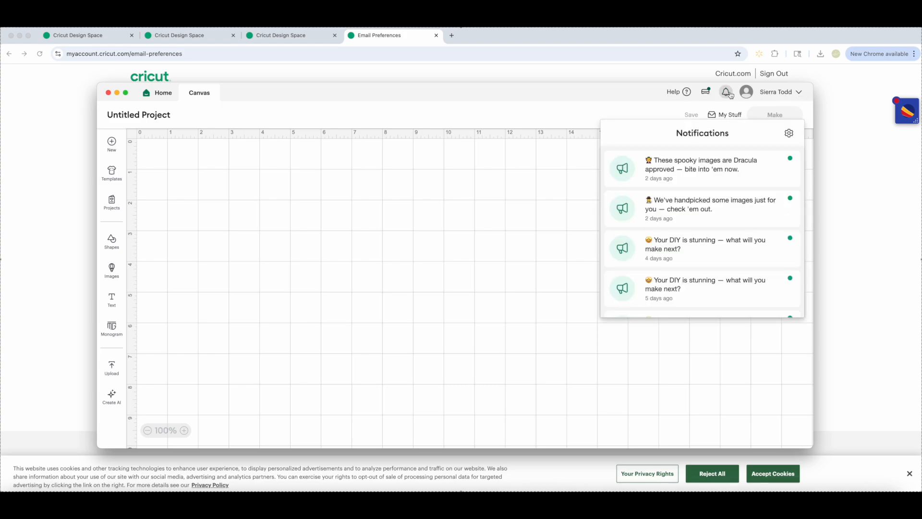
scroll(705, 188, down, 1)
scroll(705, 188, down, 3)
scroll(705, 188, up, 3)
Examine the connected machine and the Machines settings, then look over the Cricut Help options and return to the canvas.
click(705, 91)
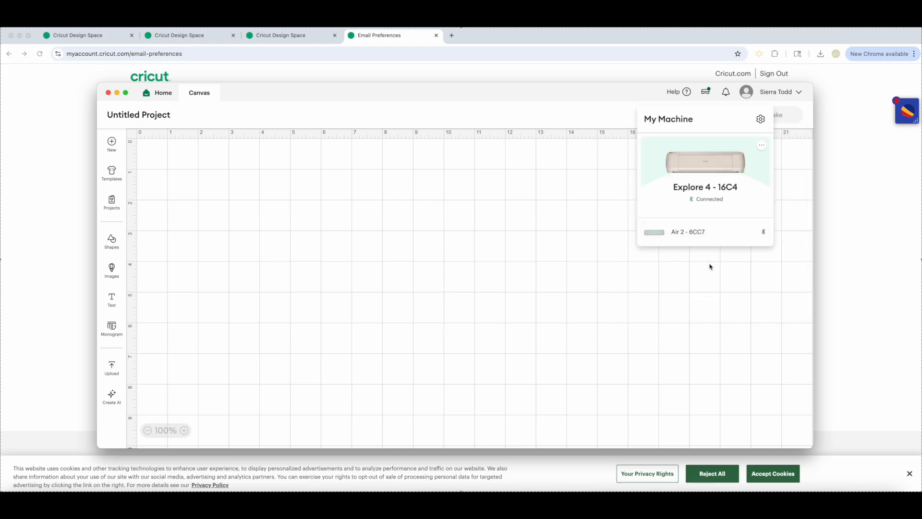
click(761, 120)
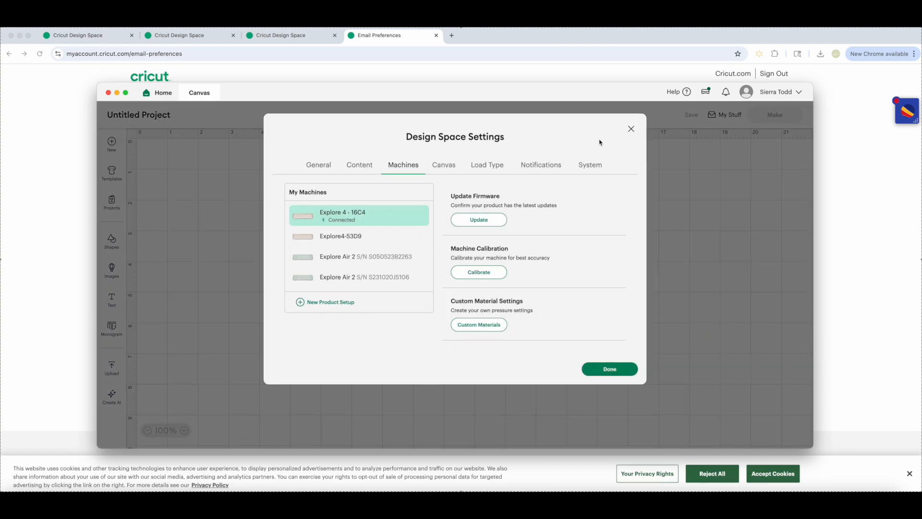
click(633, 135)
click(676, 92)
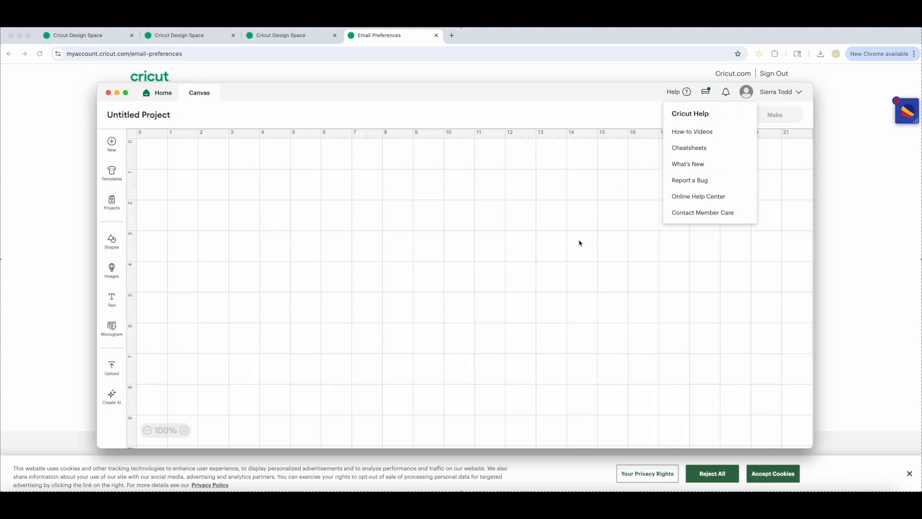
click(601, 194)
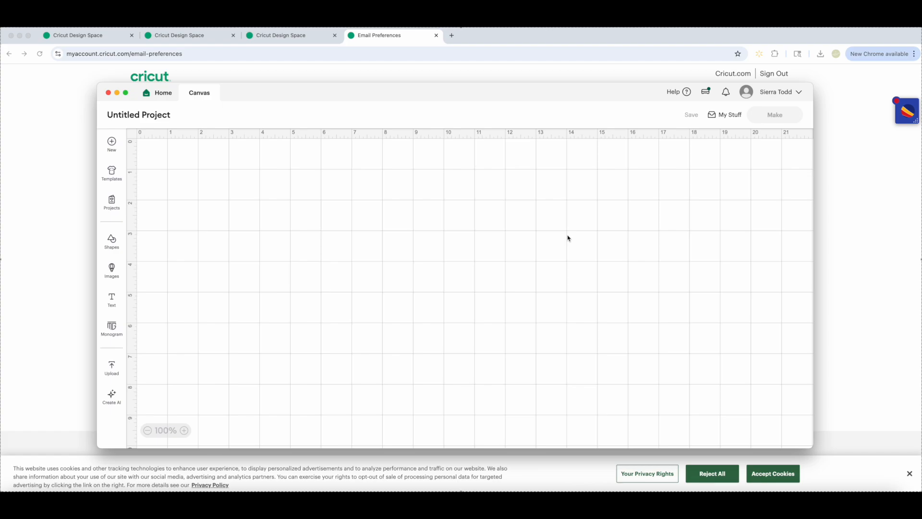